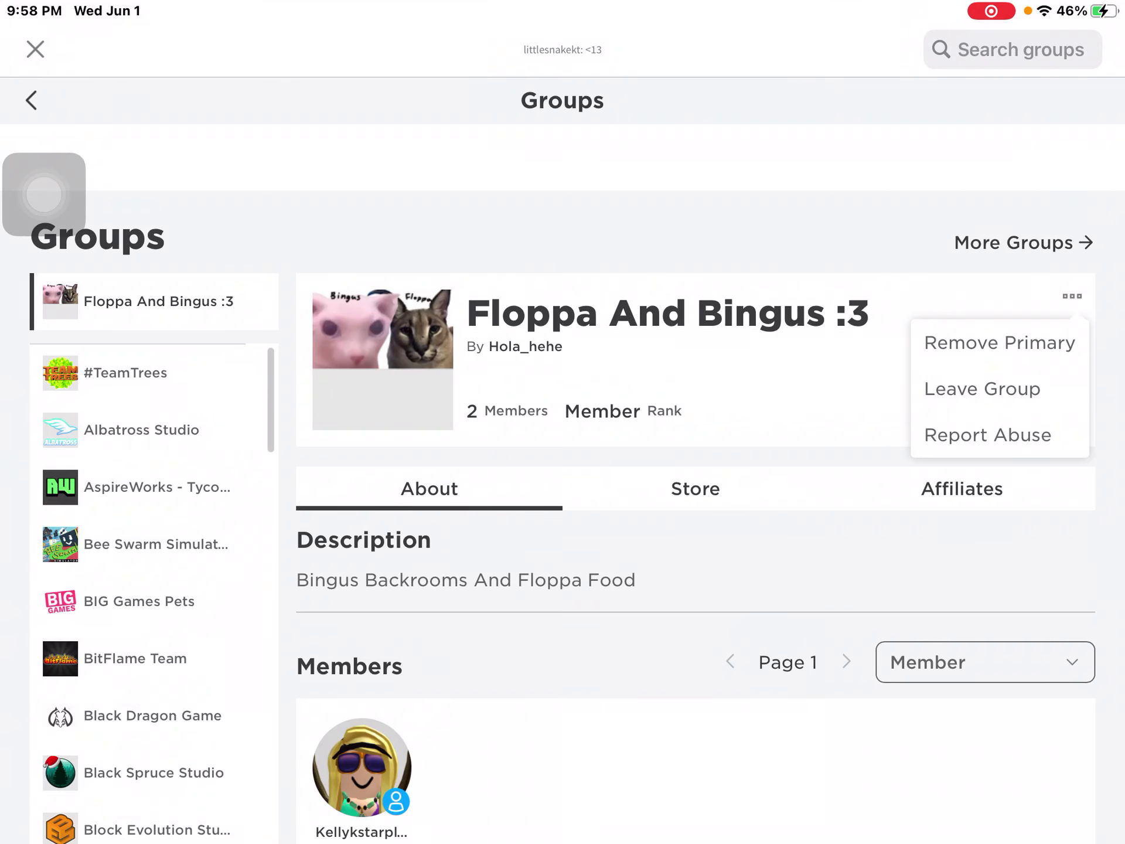
{"action": "scroll", "coordinate": [694, 483], "scroll_direction": "down", "scroll_amount": 5}
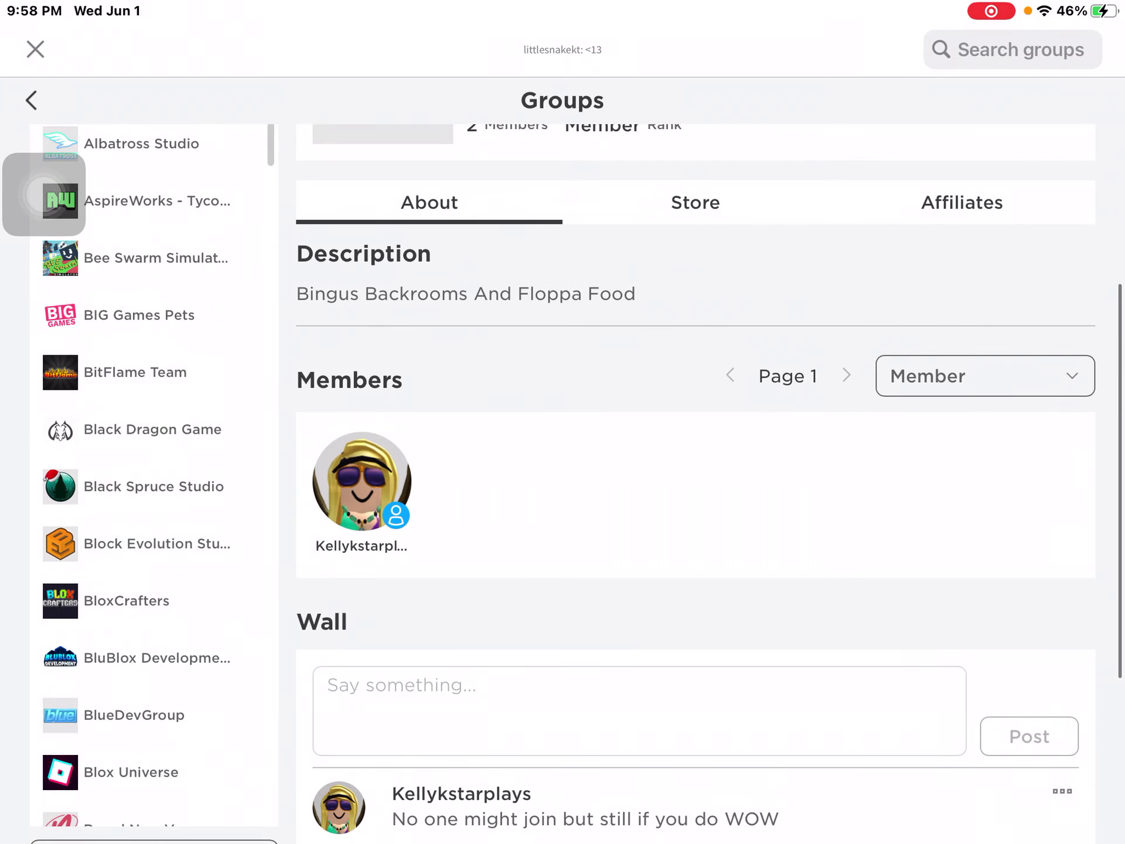
{"action": "scroll", "coordinate": [694, 484], "scroll_direction": "down", "scroll_amount": 5}
{"action": "scroll", "coordinate": [695, 483], "scroll_direction": "up", "scroll_amount": 6}
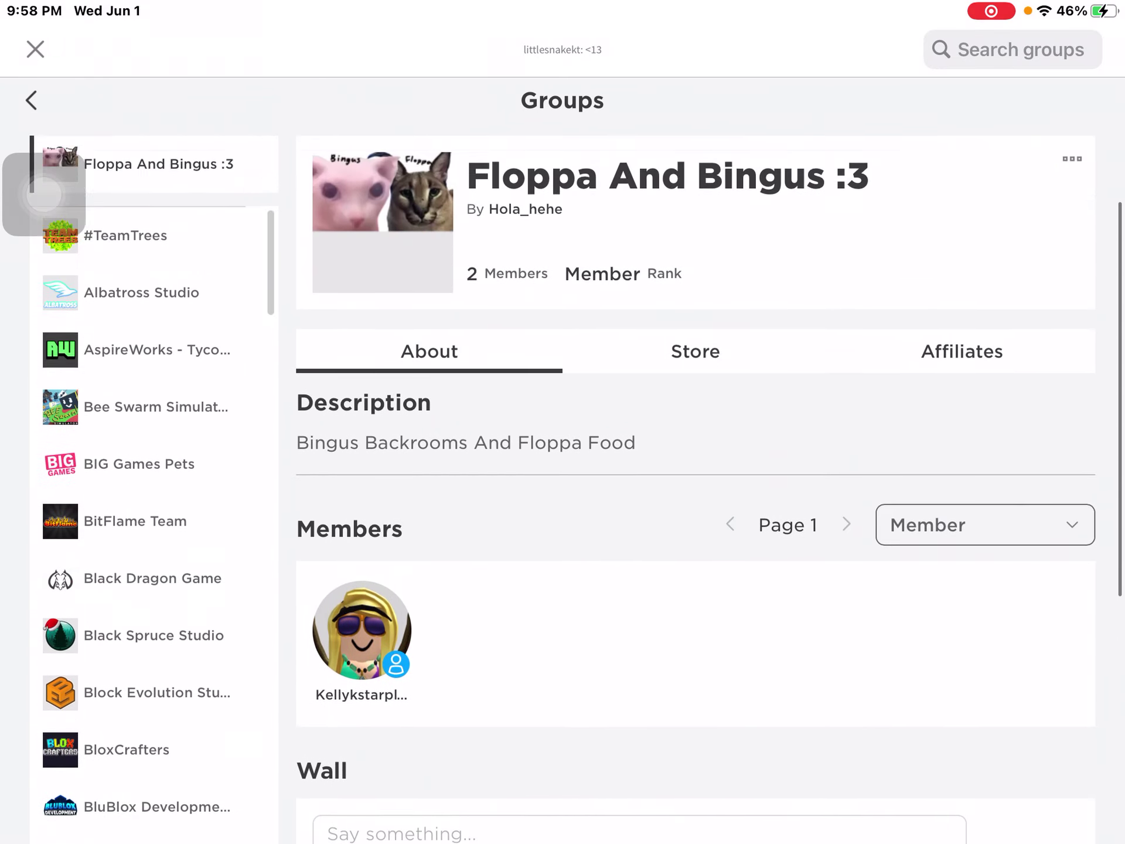
{"action": "scroll", "coordinate": [562, 483], "scroll_direction": "up", "scroll_amount": 2}
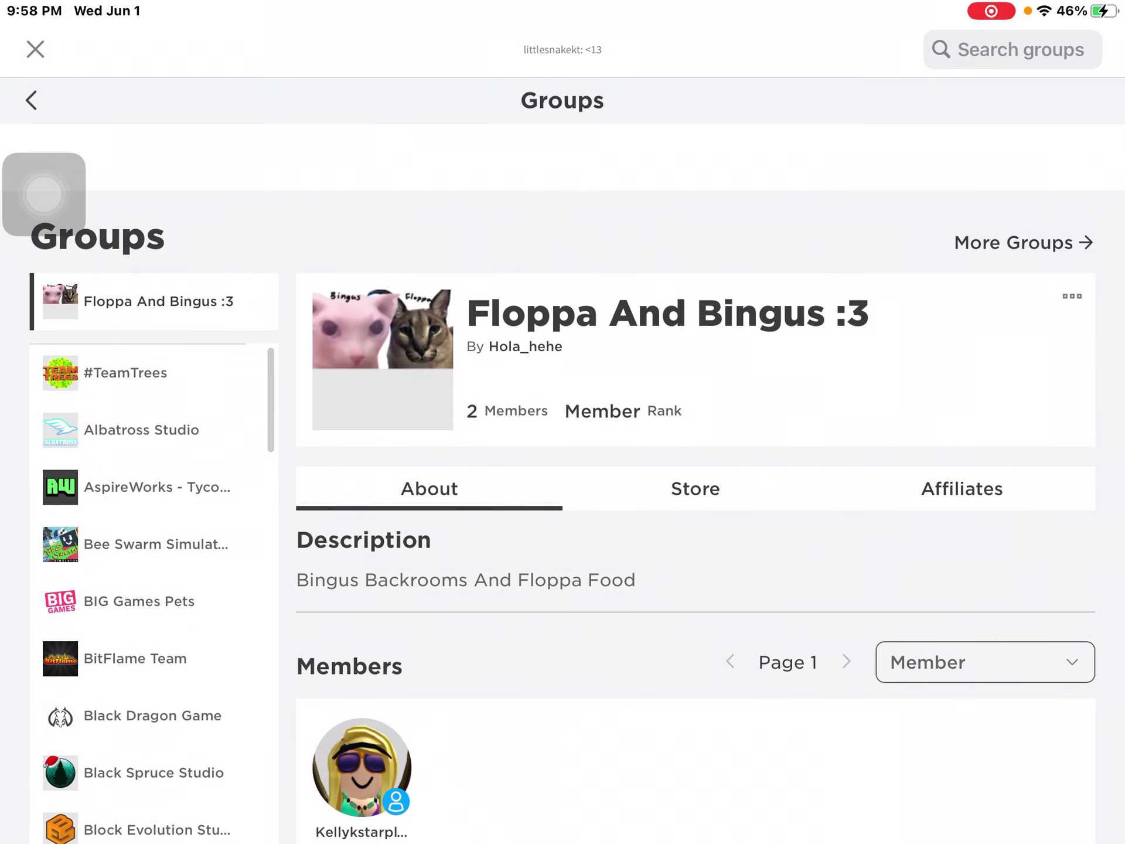
{"action": "scroll", "coordinate": [562, 483], "scroll_direction": "down", "scroll_amount": 1}
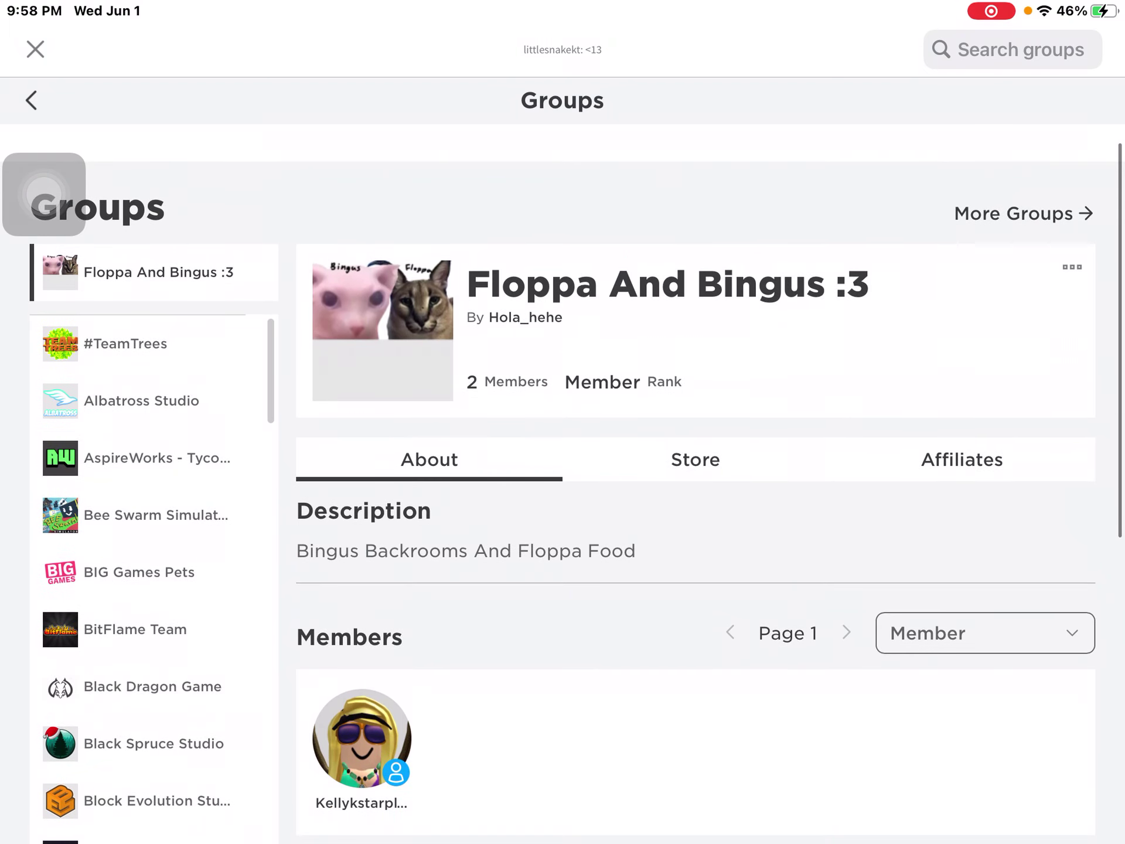
{"action": "scroll", "coordinate": [694, 528], "scroll_direction": "down", "scroll_amount": 6}
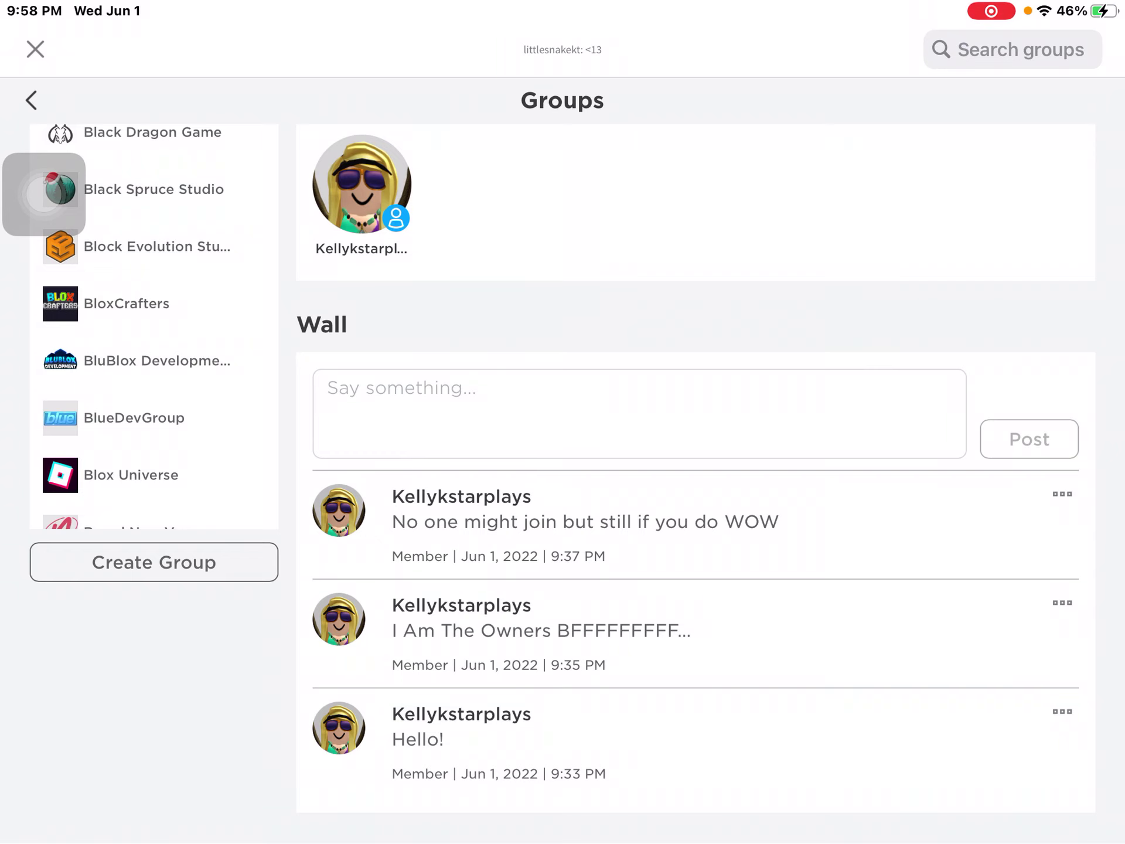
{"action": "scroll", "coordinate": [695, 439], "scroll_direction": "up", "scroll_amount": 10}
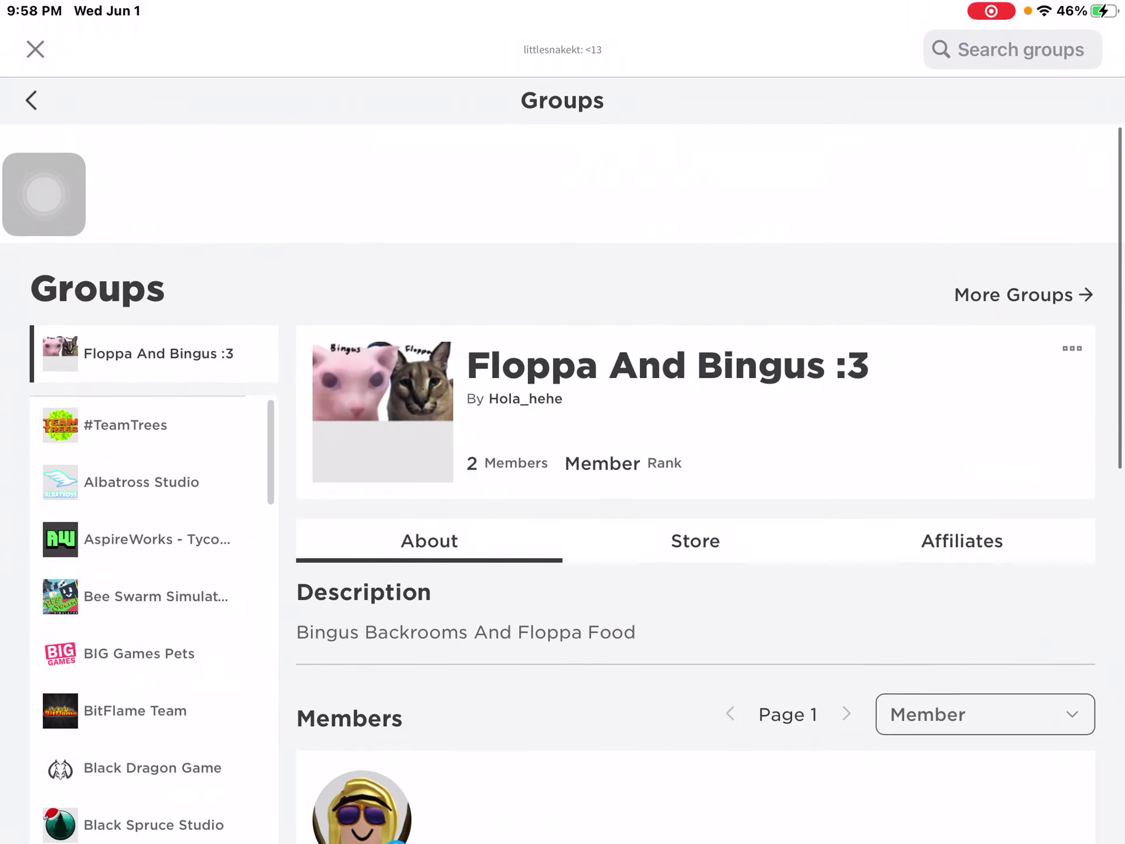
Step: Expand the member rank dropdown on the Floppa And Bingus :3 group page
{"action": "left_click", "coordinate": [984, 662]}
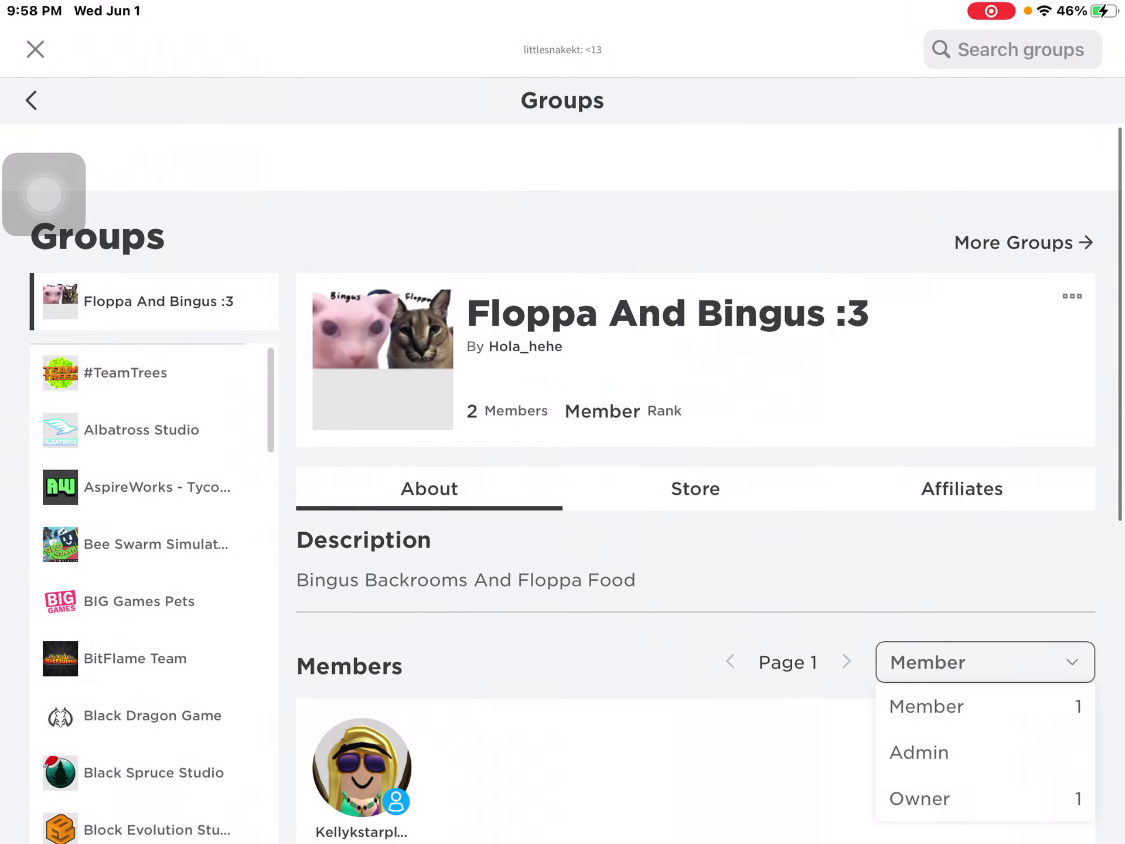
Step: Filter the member list to the Owner rank, showing Hola_hehe, then reopen the rank dropdown
{"action": "left_click", "coordinate": [919, 797]}
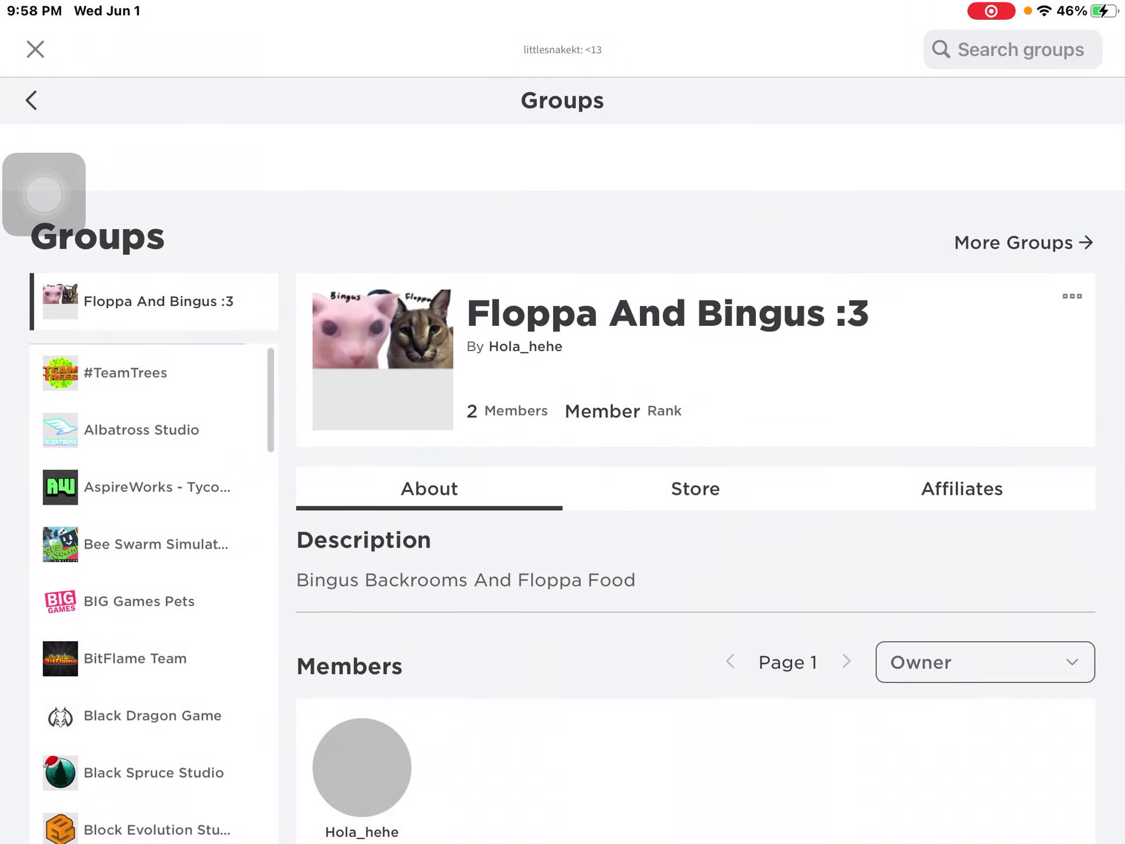
{"action": "scroll", "coordinate": [694, 492], "scroll_direction": "down", "scroll_amount": 5}
{"action": "scroll", "coordinate": [694, 492], "scroll_direction": "up", "scroll_amount": 2}
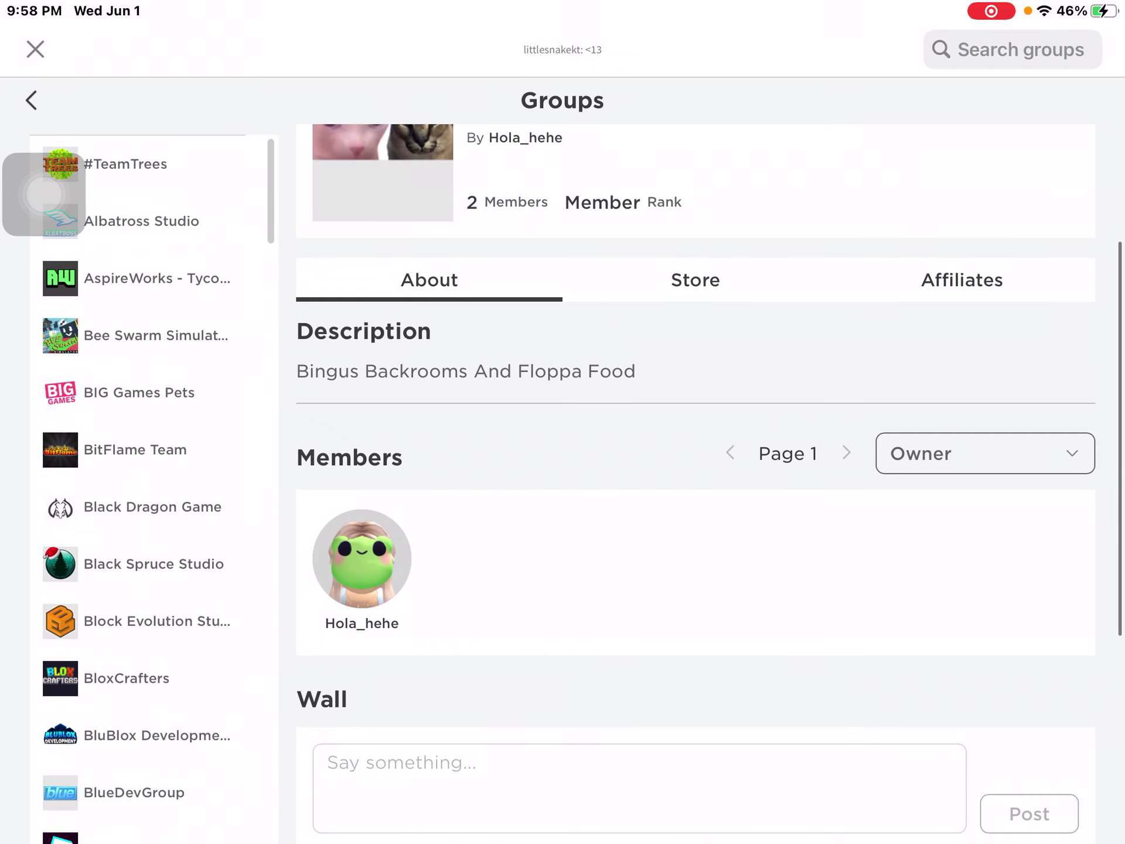
{"action": "scroll", "coordinate": [694, 484], "scroll_direction": "down", "scroll_amount": 1}
{"action": "scroll", "coordinate": [694, 483], "scroll_direction": "up", "scroll_amount": 2}
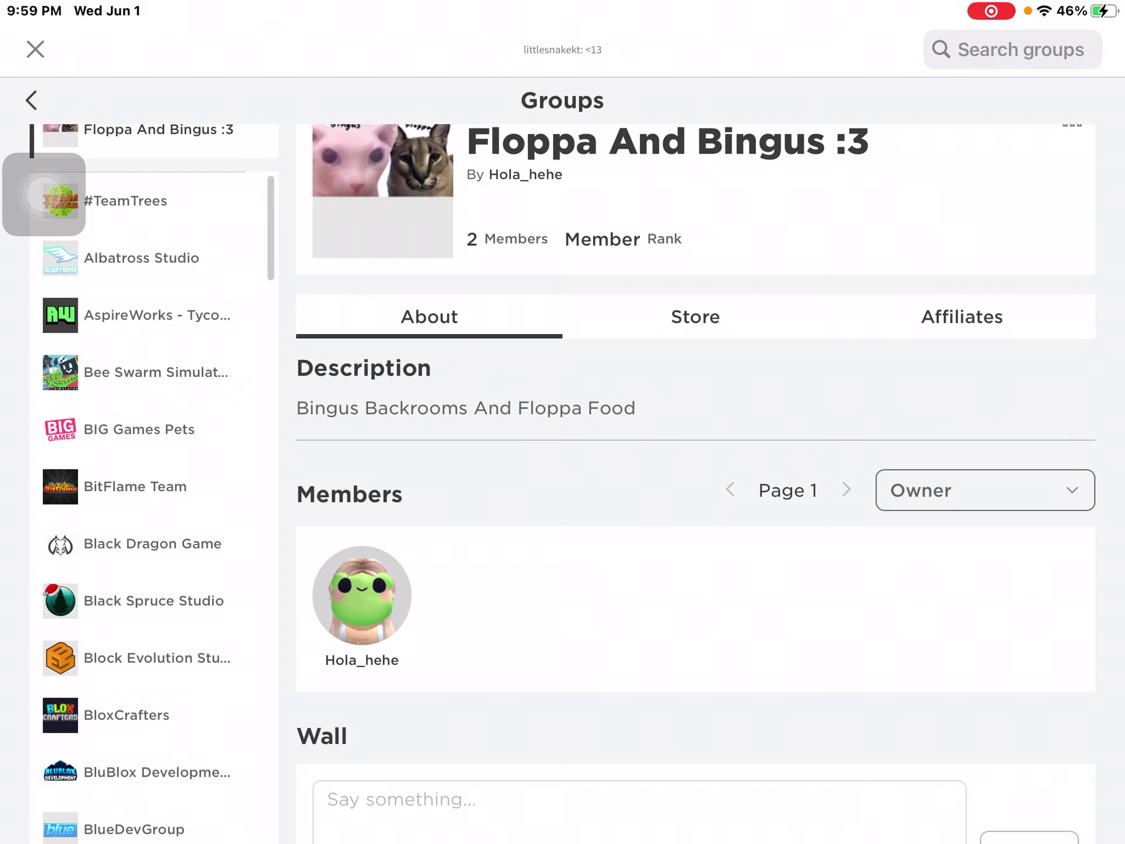
{"action": "left_click", "coordinate": [984, 490]}
{"action": "scroll", "coordinate": [694, 439], "scroll_direction": "up", "scroll_amount": 3}
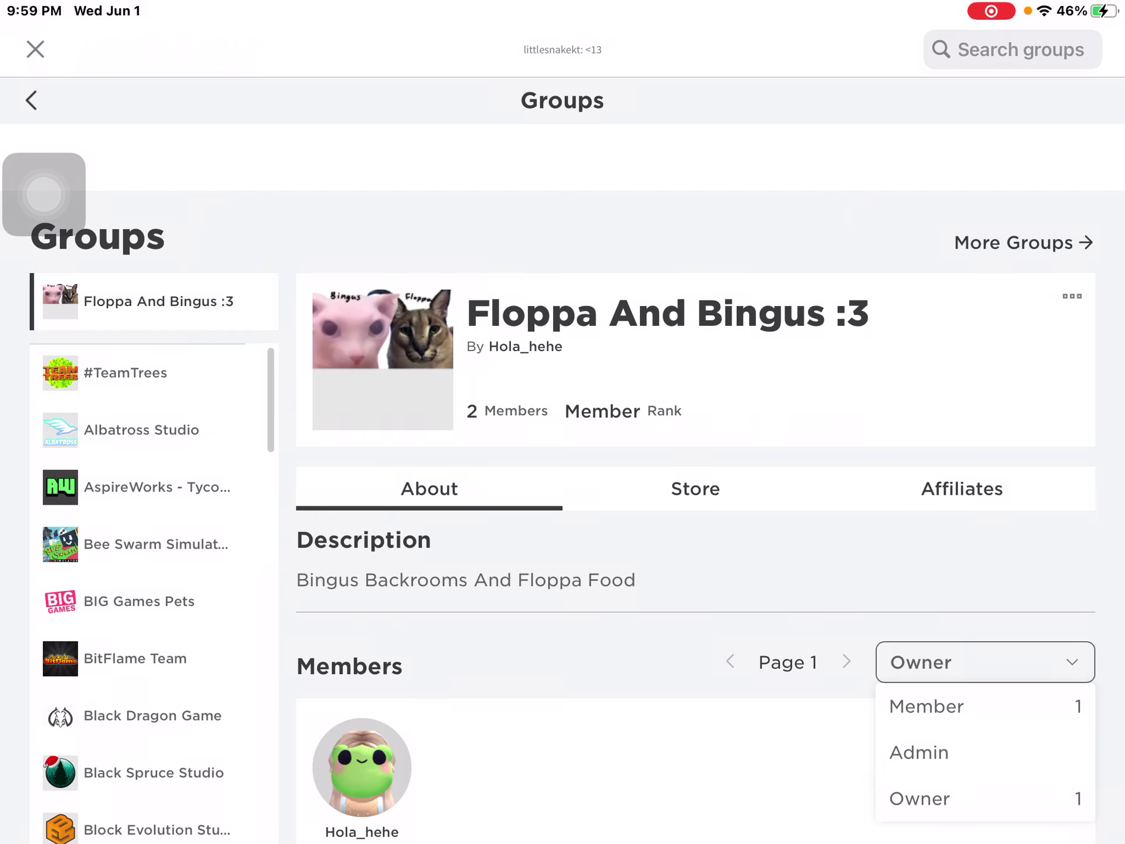
{"action": "scroll", "coordinate": [694, 528], "scroll_direction": "down", "scroll_amount": 10}
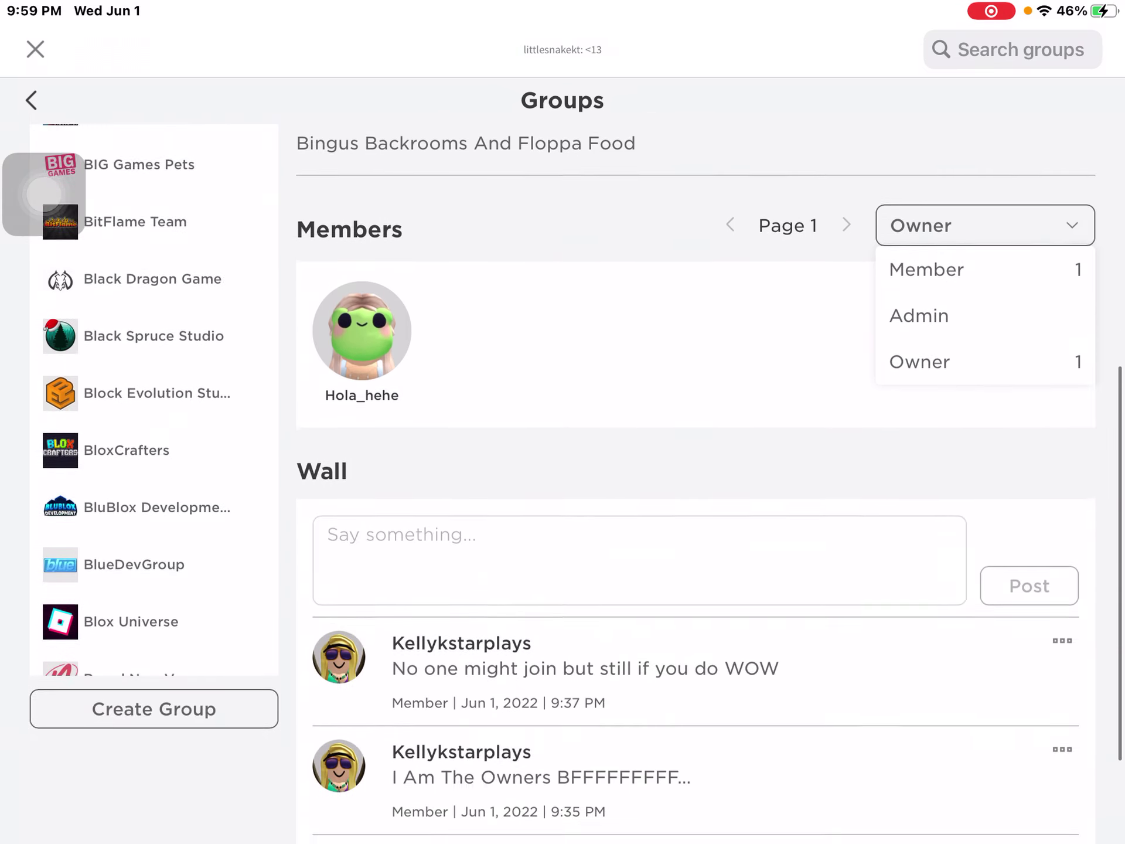
{"action": "scroll", "coordinate": [694, 439], "scroll_direction": "up", "scroll_amount": 10}
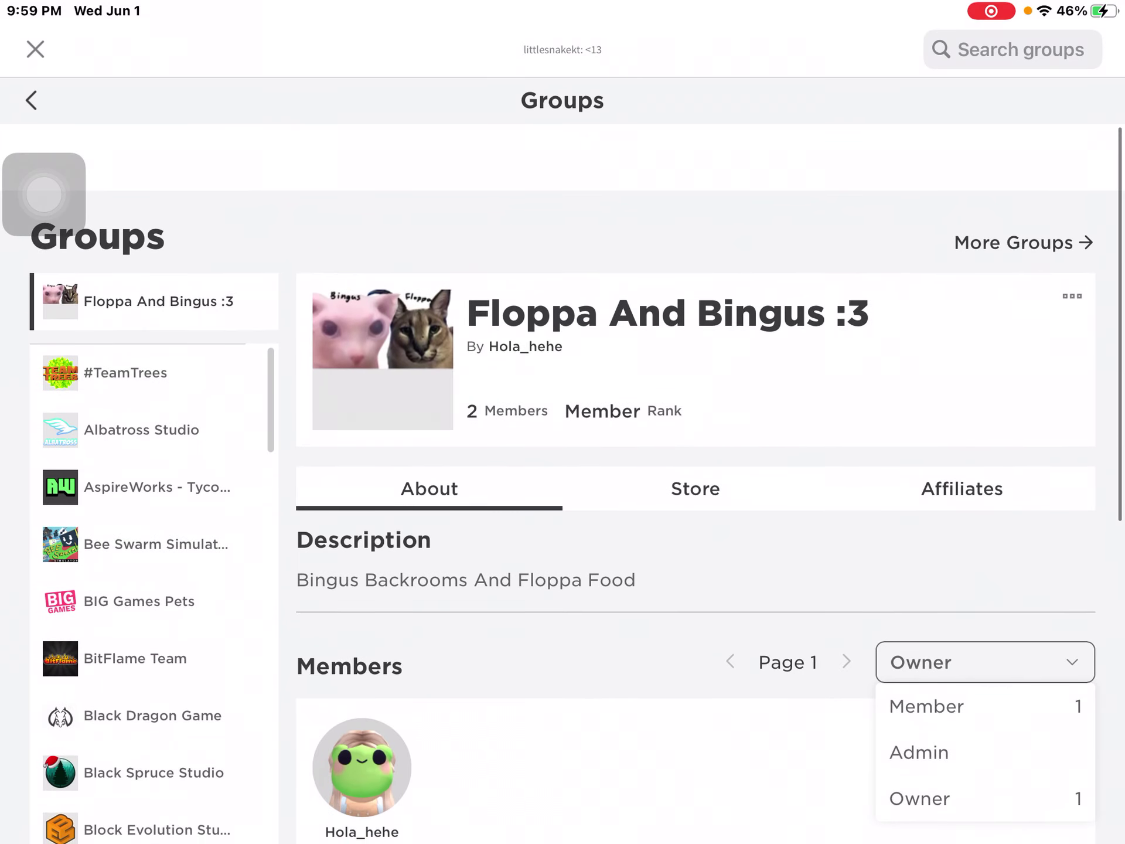
Step: Switch to the Affiliates section, which lists no allies for the group
{"action": "left_click", "coordinate": [961, 488]}
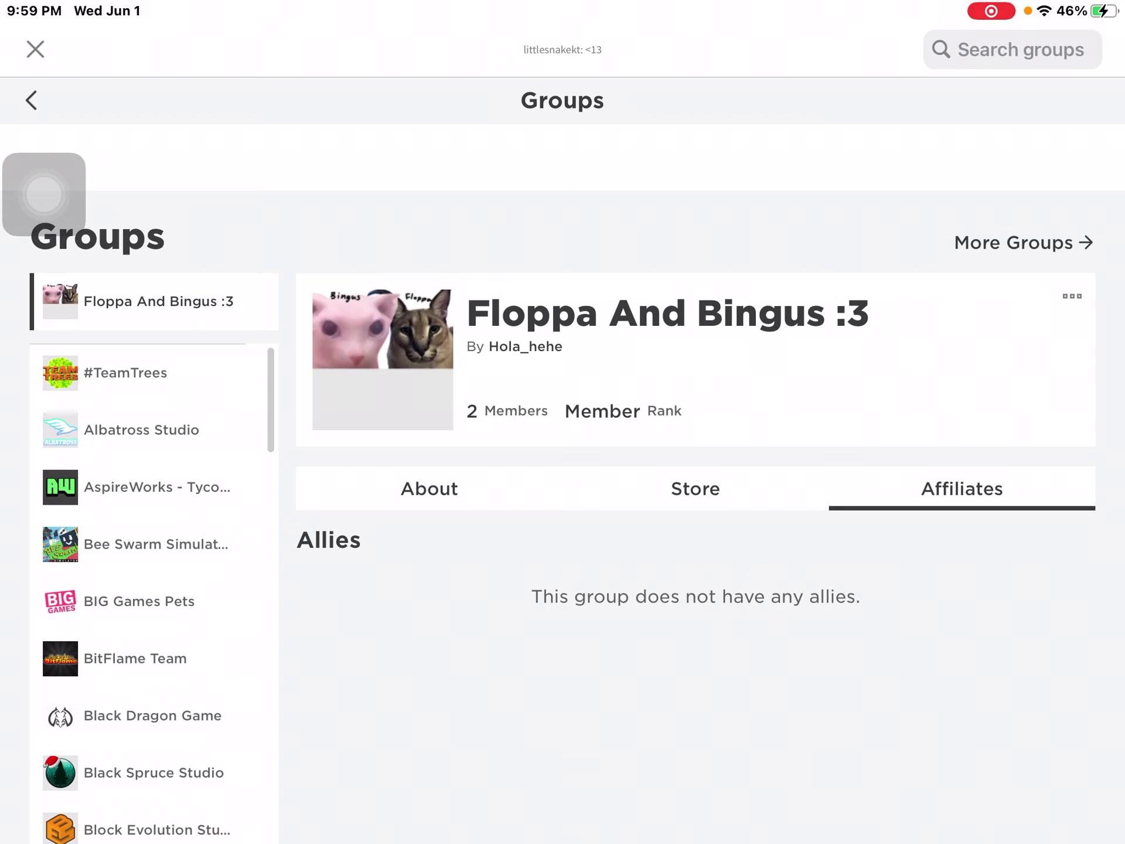
Step: Check the Store section showing no items for sale, briefly opening and closing the options menu
{"action": "left_click", "coordinate": [695, 489]}
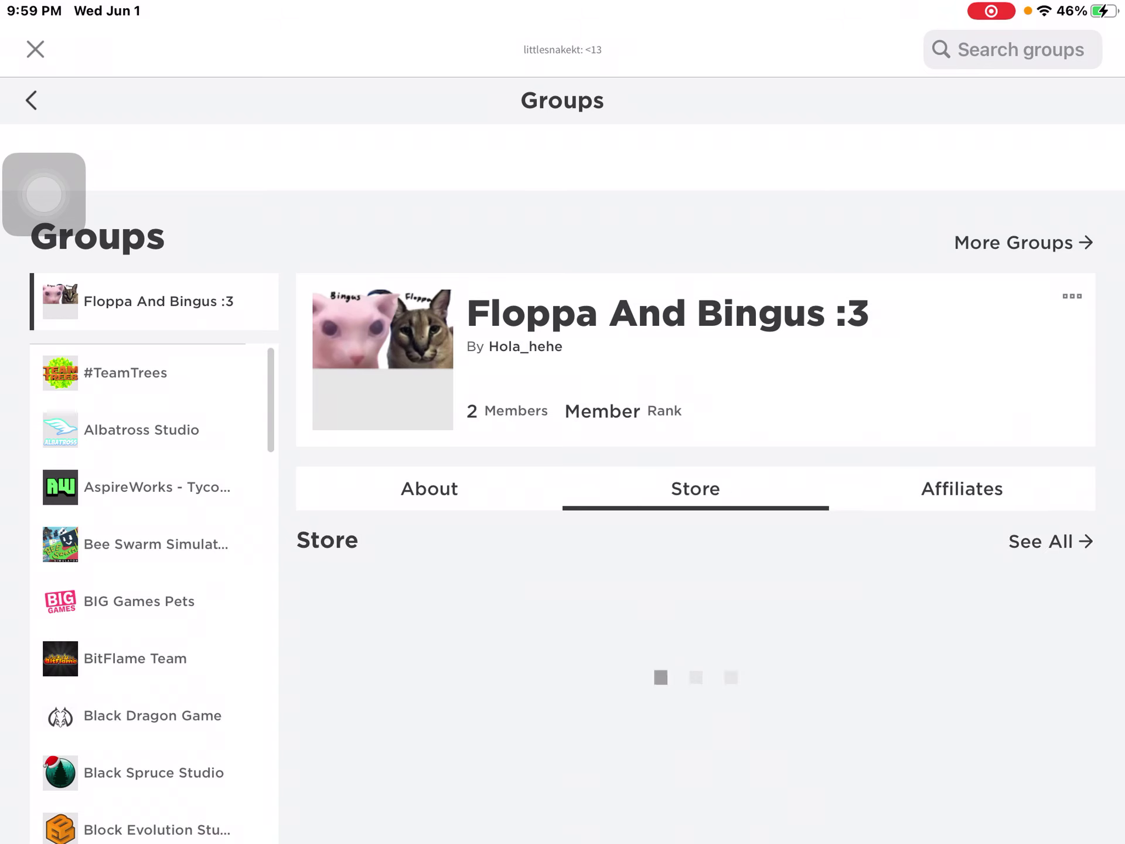
{"action": "left_click", "coordinate": [1072, 296]}
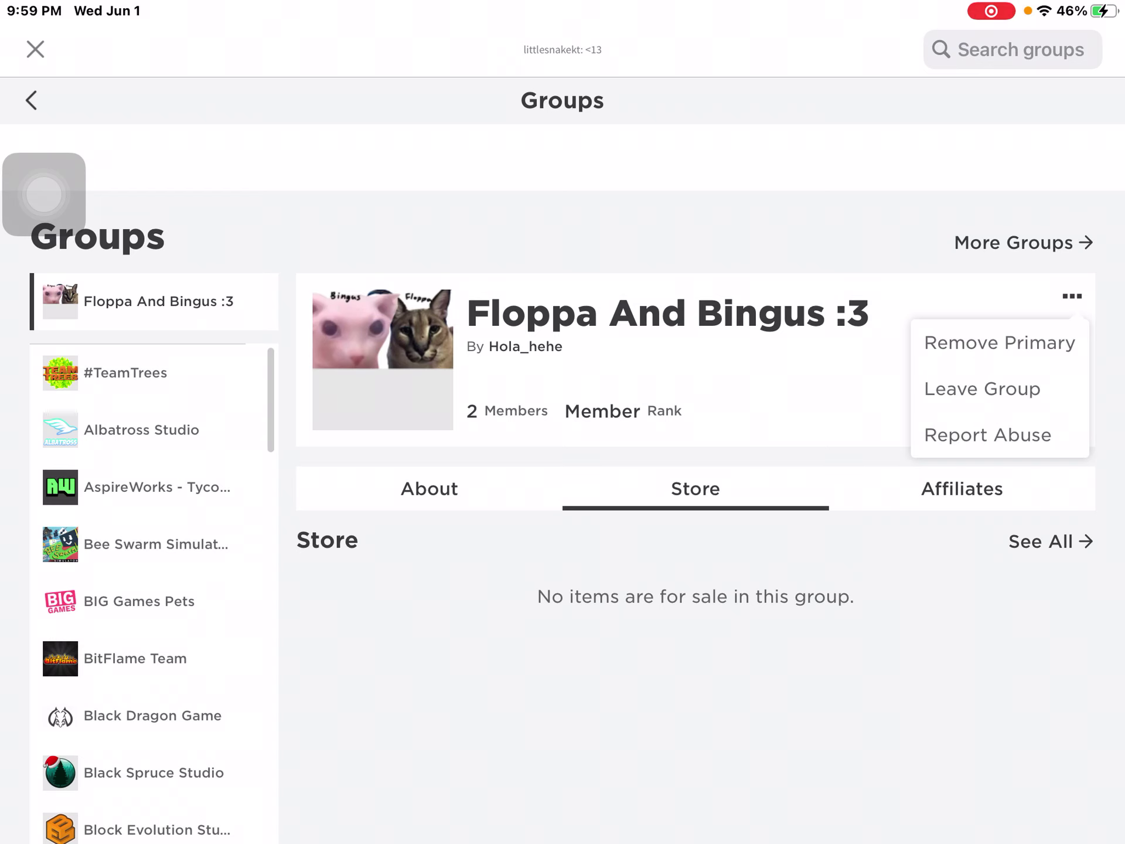
{"action": "left_click", "coordinate": [1073, 297]}
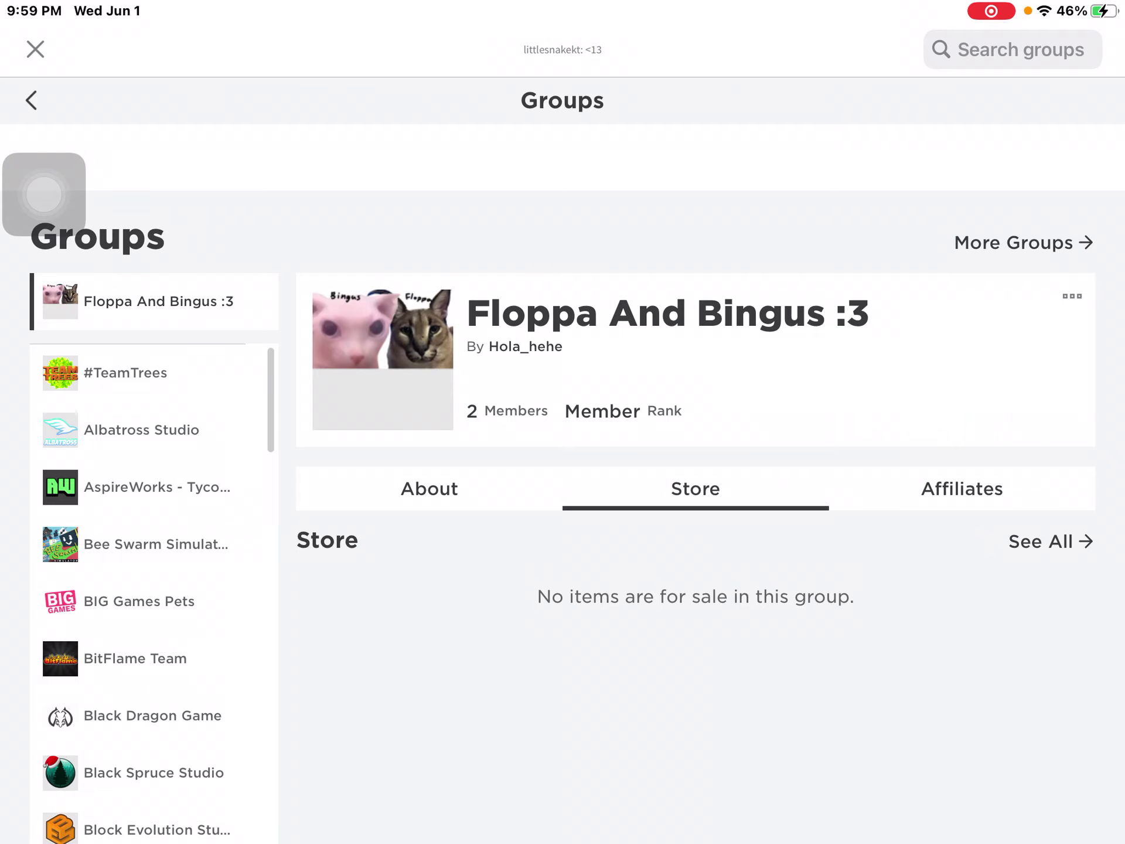
{"action": "scroll", "coordinate": [562, 528], "scroll_direction": "down", "scroll_amount": 5}
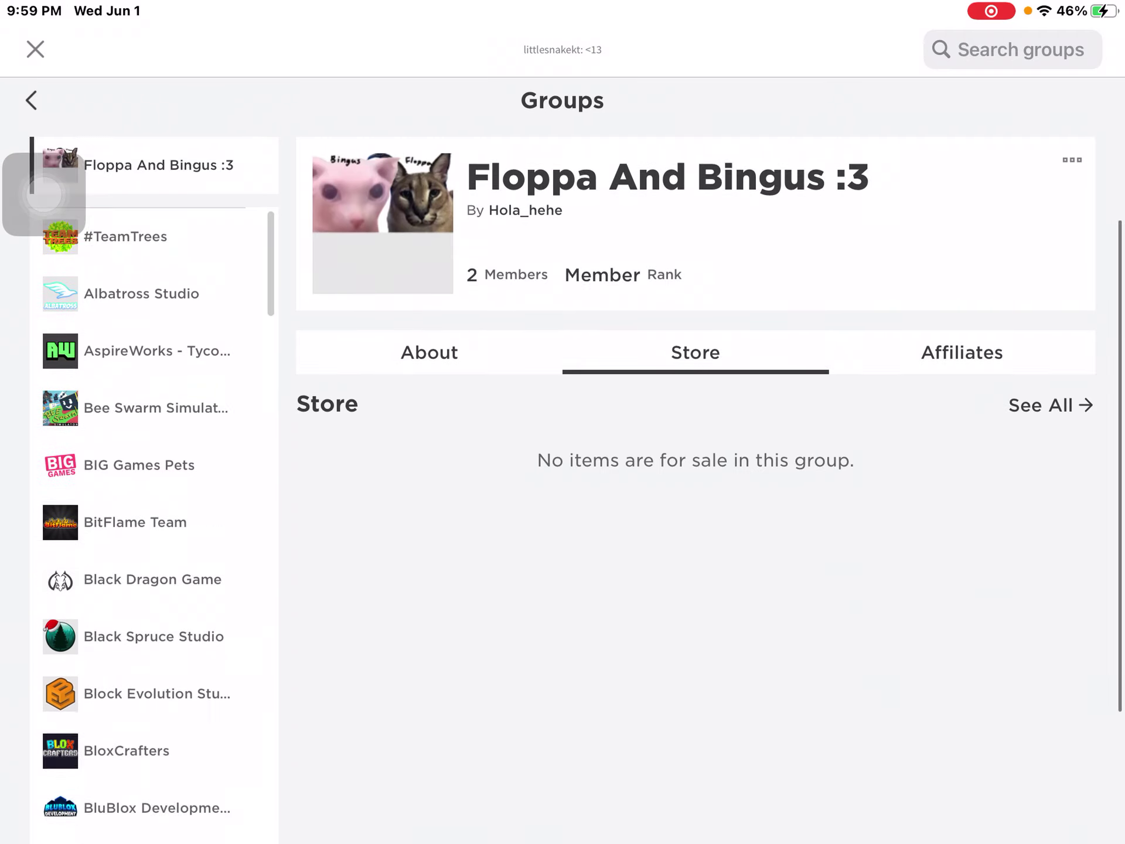
{"action": "scroll", "coordinate": [562, 528], "scroll_direction": "up", "scroll_amount": 3}
{"action": "scroll", "coordinate": [563, 528], "scroll_direction": "down", "scroll_amount": 5}
{"action": "scroll", "coordinate": [562, 527], "scroll_direction": "up", "scroll_amount": 5}
{"action": "left_click", "coordinate": [430, 488]}
{"action": "scroll", "coordinate": [695, 527], "scroll_direction": "down", "scroll_amount": 10}
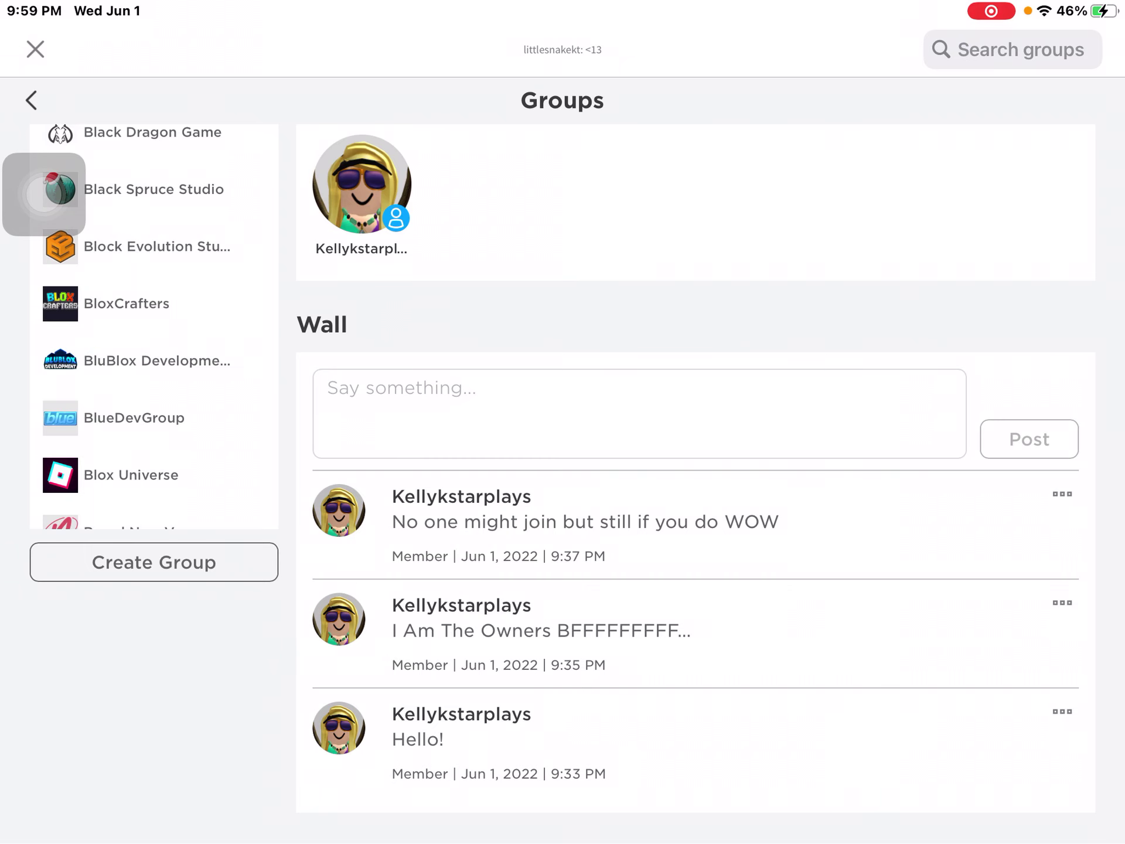
{"action": "scroll", "coordinate": [695, 484], "scroll_direction": "up", "scroll_amount": 7}
{"action": "scroll", "coordinate": [694, 484], "scroll_direction": "down", "scroll_amount": 3}
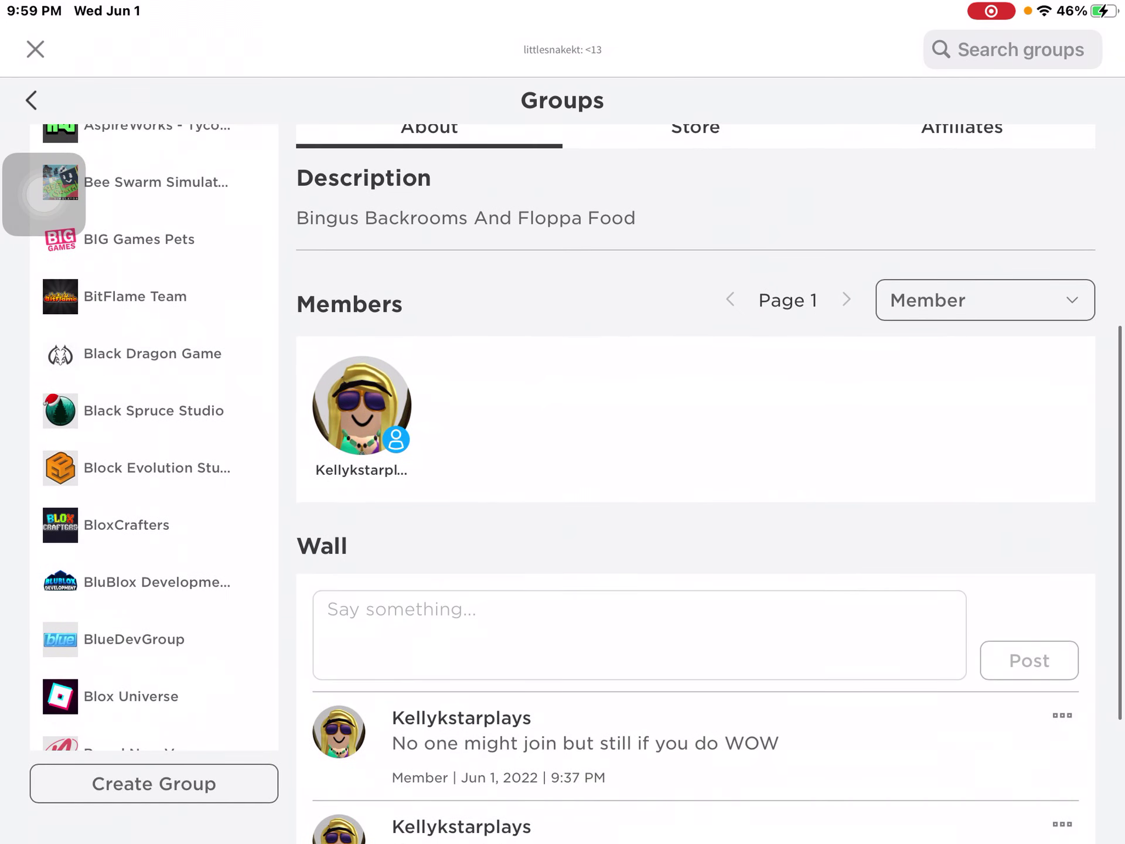
{"action": "left_click", "coordinate": [361, 405]}
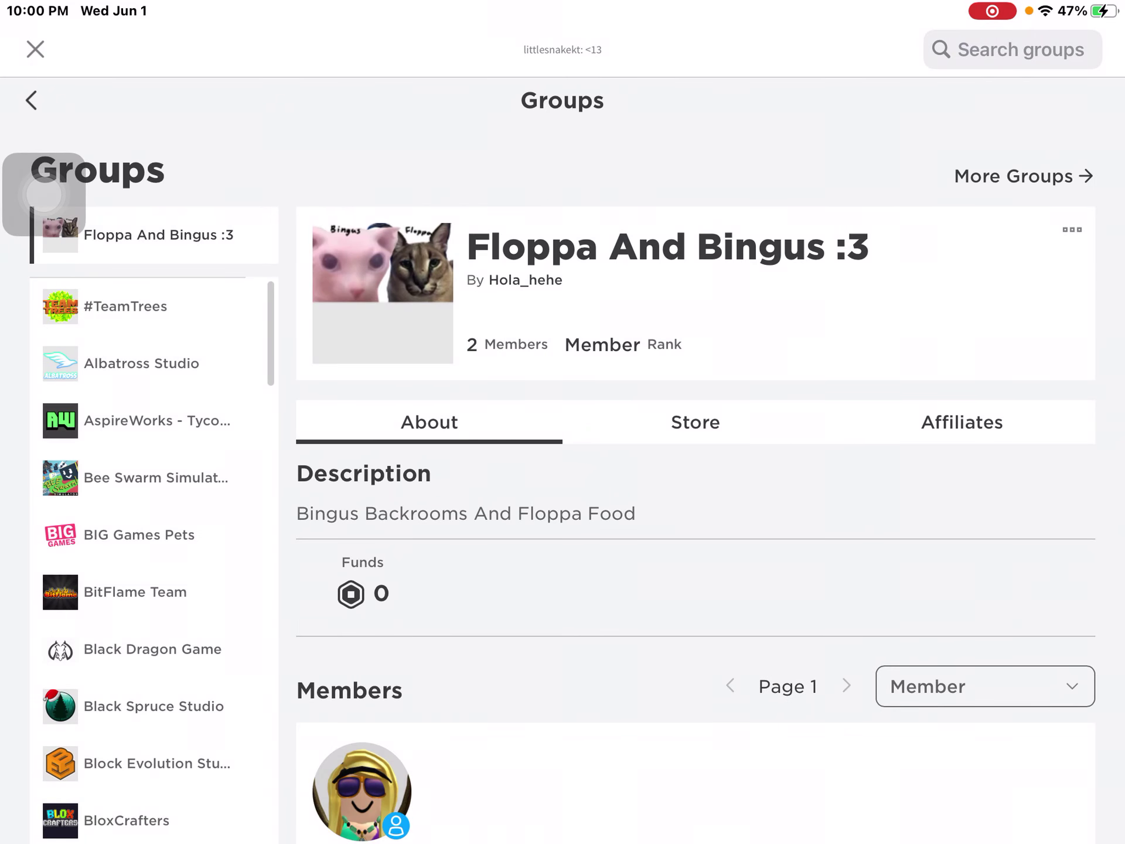
{"action": "scroll", "coordinate": [563, 492], "scroll_direction": "down", "scroll_amount": 3}
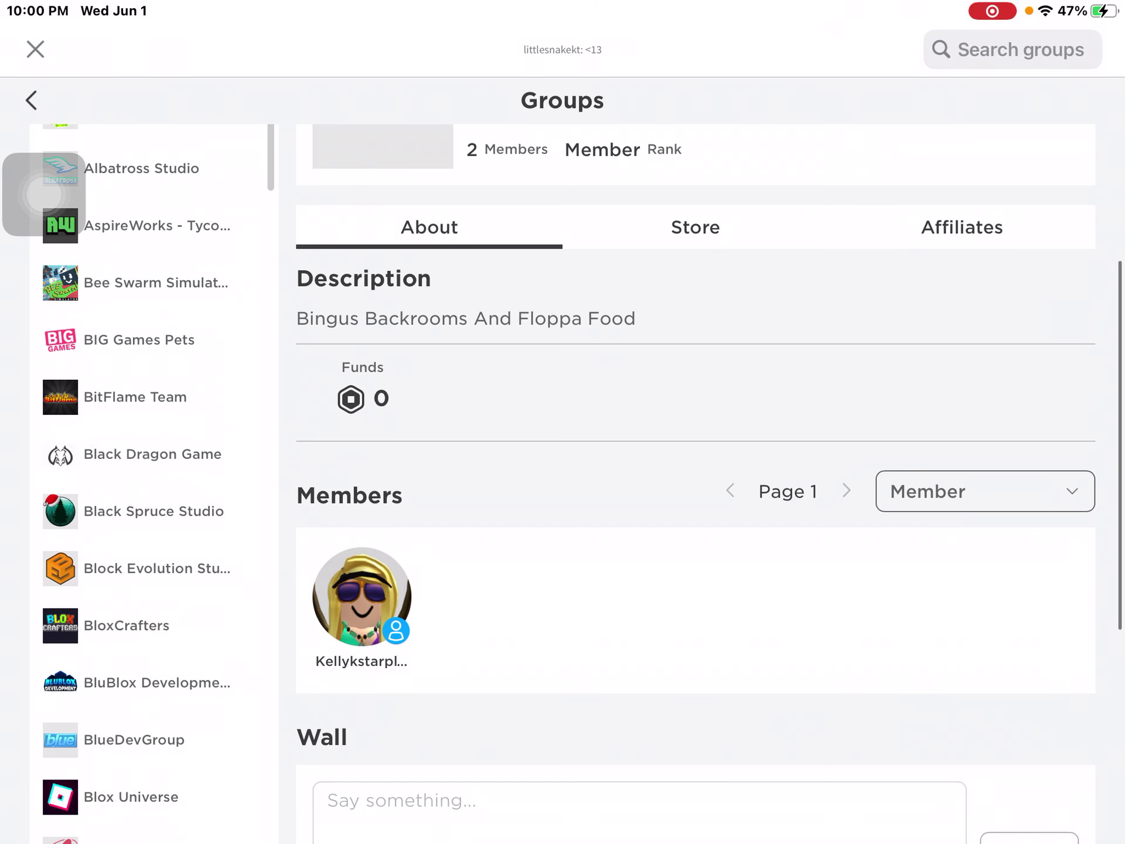
{"action": "scroll", "coordinate": [694, 484], "scroll_direction": "down", "scroll_amount": 2}
{"action": "scroll", "coordinate": [694, 483], "scroll_direction": "down", "scroll_amount": 4}
{"action": "scroll", "coordinate": [694, 484], "scroll_direction": "up", "scroll_amount": 4}
{"action": "scroll", "coordinate": [695, 484], "scroll_direction": "up", "scroll_amount": 5}
{"action": "left_click", "coordinate": [695, 489]}
{"action": "left_click", "coordinate": [962, 489]}
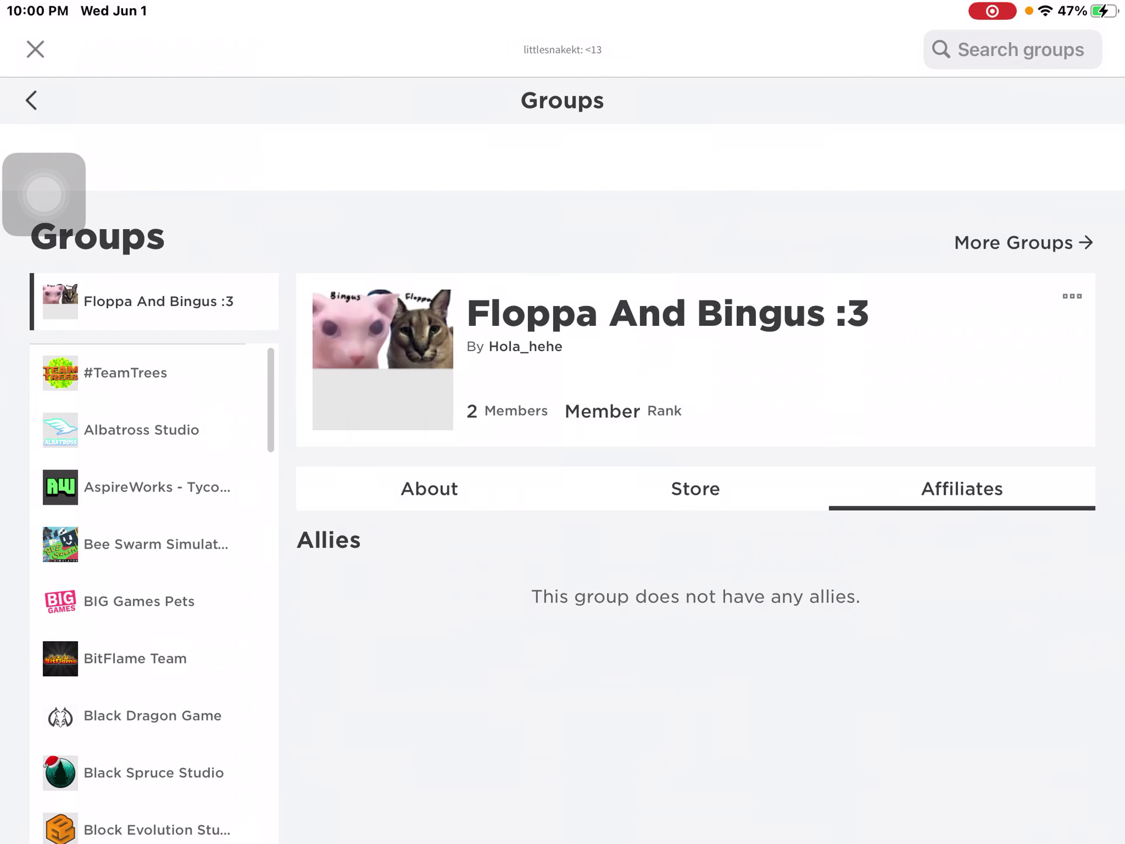
{"action": "scroll", "coordinate": [694, 483], "scroll_direction": "down", "scroll_amount": 4}
{"action": "scroll", "coordinate": [694, 483], "scroll_direction": "up", "scroll_amount": 2}
{"action": "left_click", "coordinate": [430, 291]}
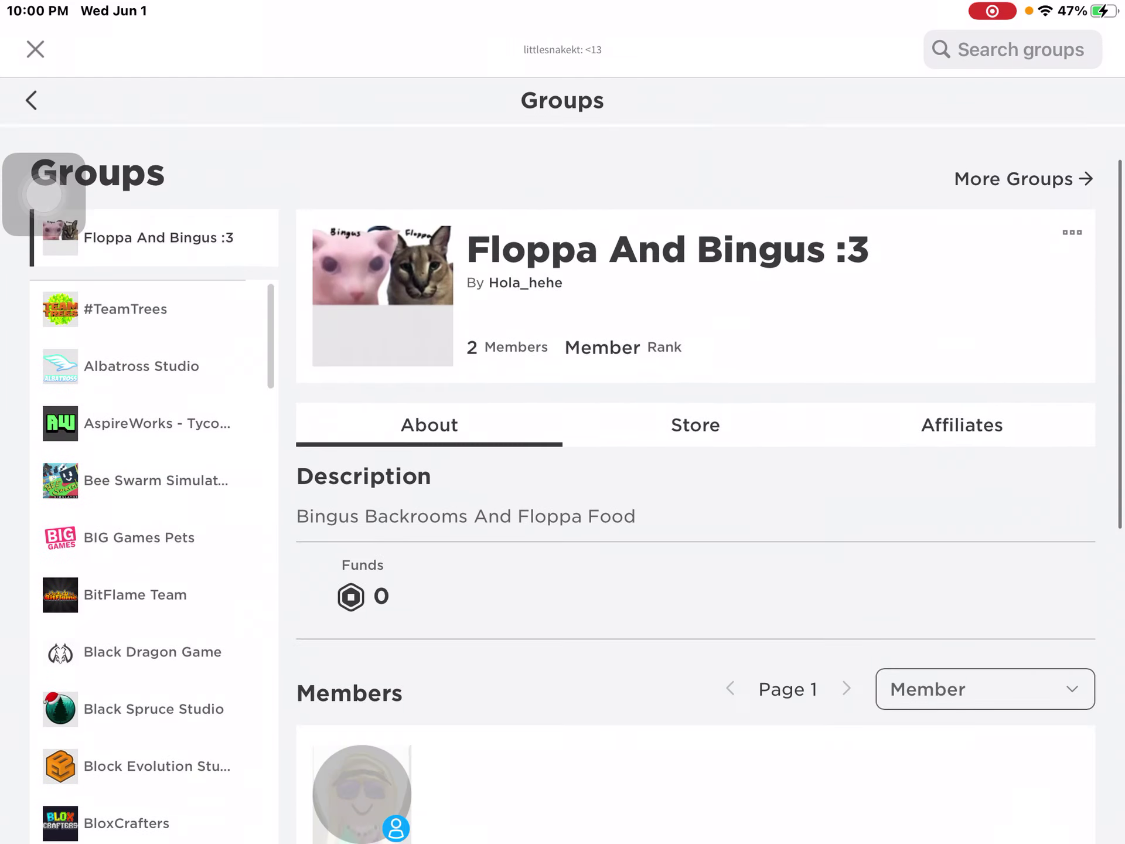
{"action": "scroll", "coordinate": [695, 484], "scroll_direction": "up", "scroll_amount": 2}
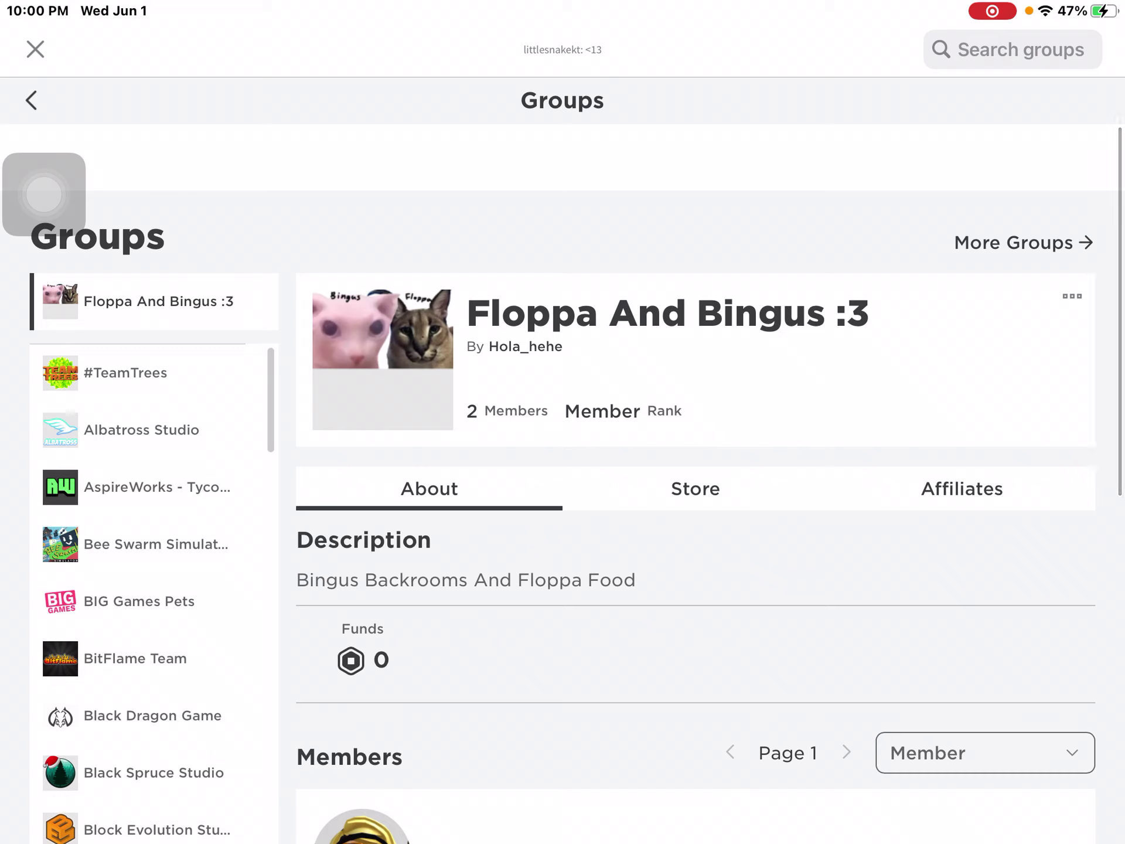